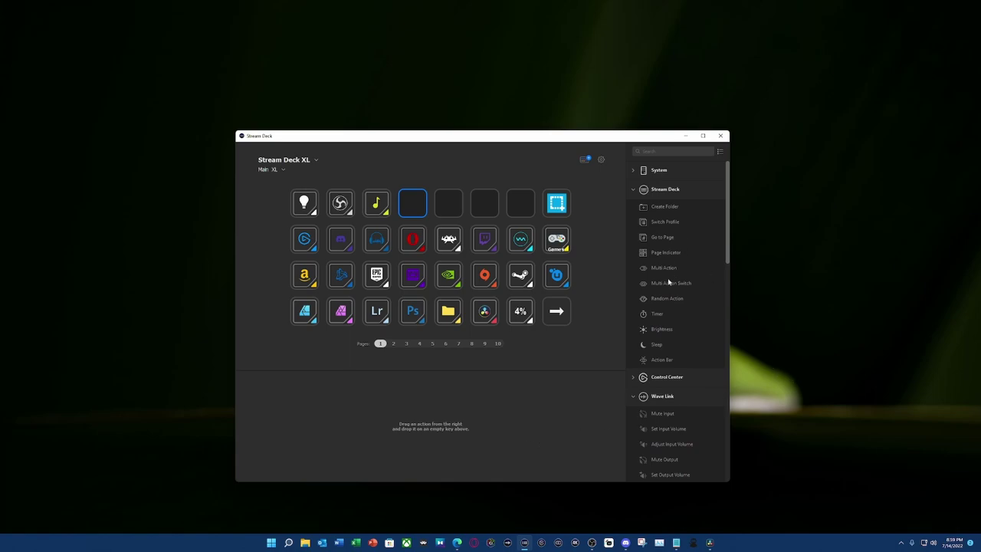
Create a Multi Action on the first empty key of the top row and add a System Open action to it
{"action": "left_click_drag", "start_coordinate": [641, 272], "coordinate": [412, 204]}
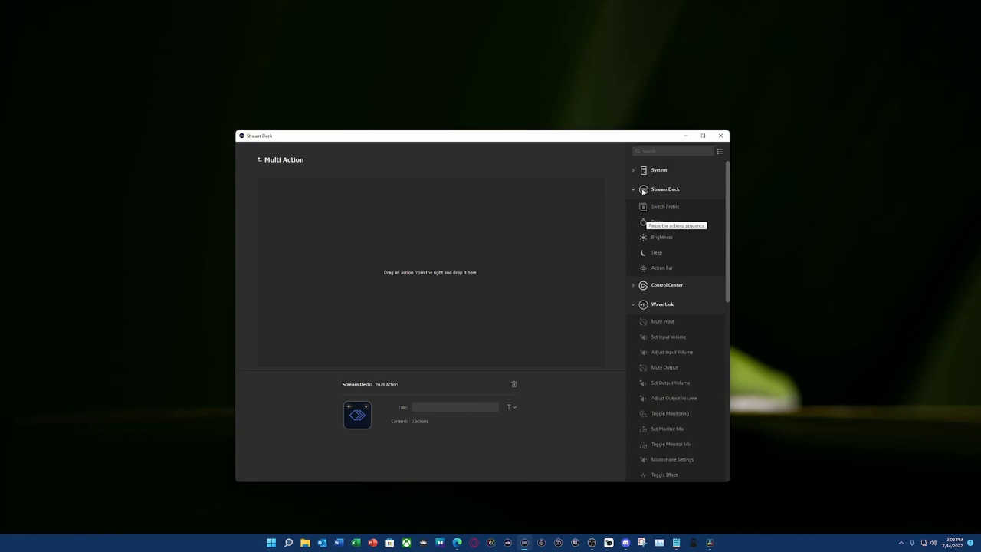
{"action": "left_click", "coordinate": [632, 170]}
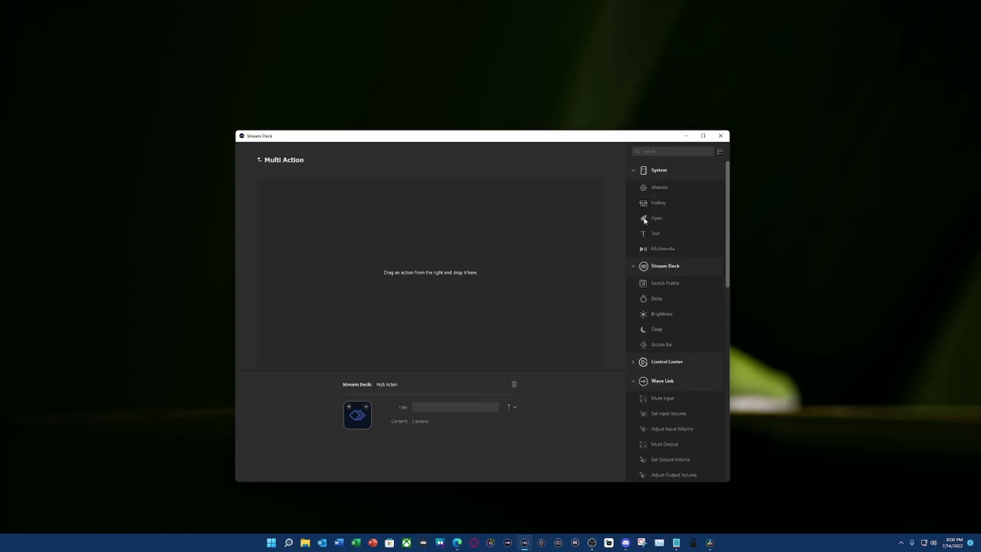
{"action": "left_click_drag", "start_coordinate": [644, 219], "coordinate": [387, 227]}
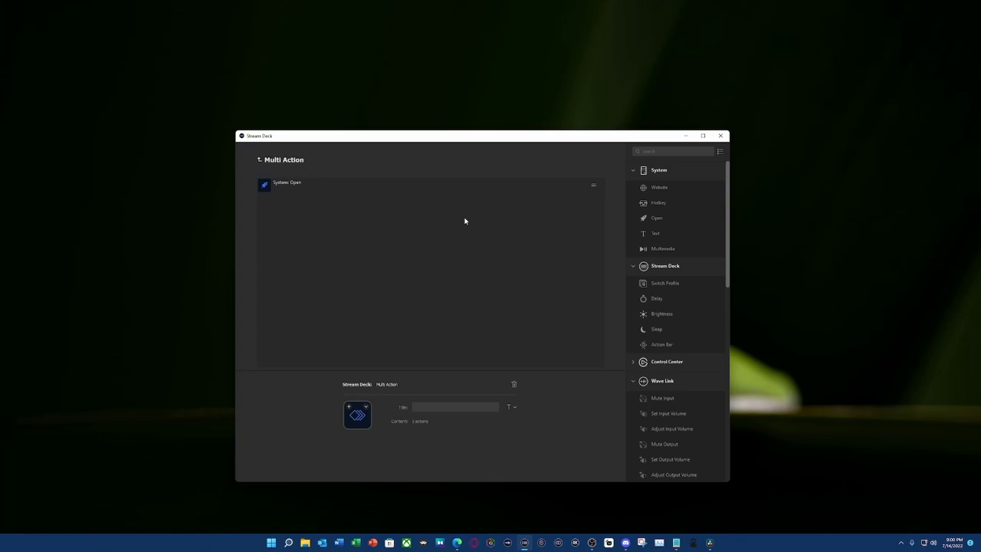
{"action": "left_click", "coordinate": [383, 190]}
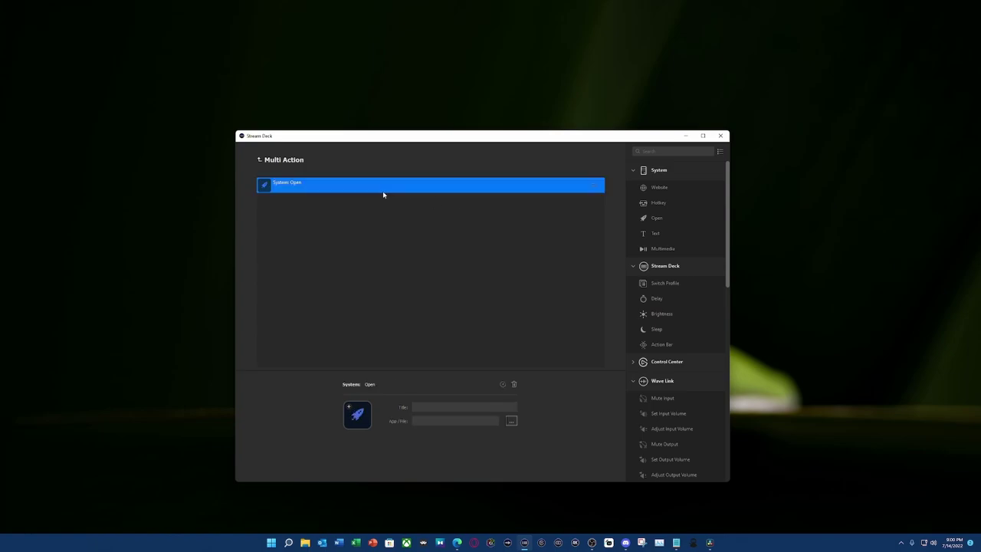
Switch to Notepad and select the whole Discord launch command for reference
{"action": "left_click", "coordinate": [676, 542]}
{"action": "left_click", "coordinate": [675, 509]}
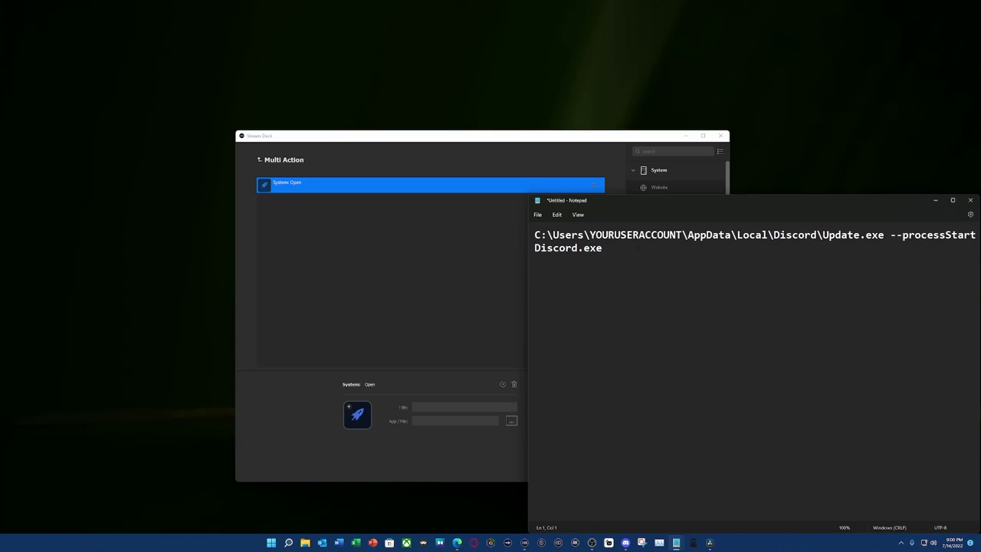
{"action": "key", "text": "ctrl+a"}
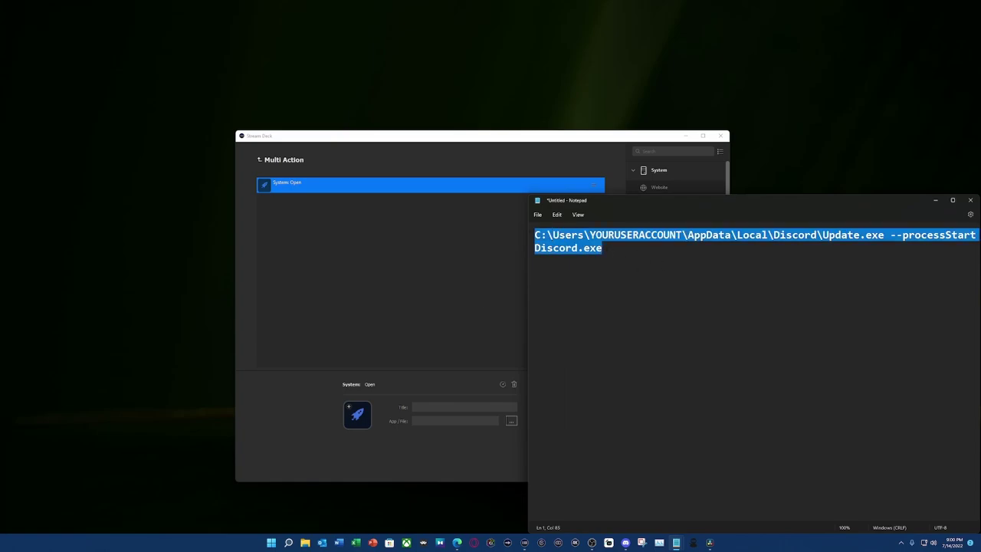
{"action": "left_click", "coordinate": [283, 191]}
Copy the App / File path from the existing Discord key into the multi action's Open action
{"action": "left_click", "coordinate": [259, 159]}
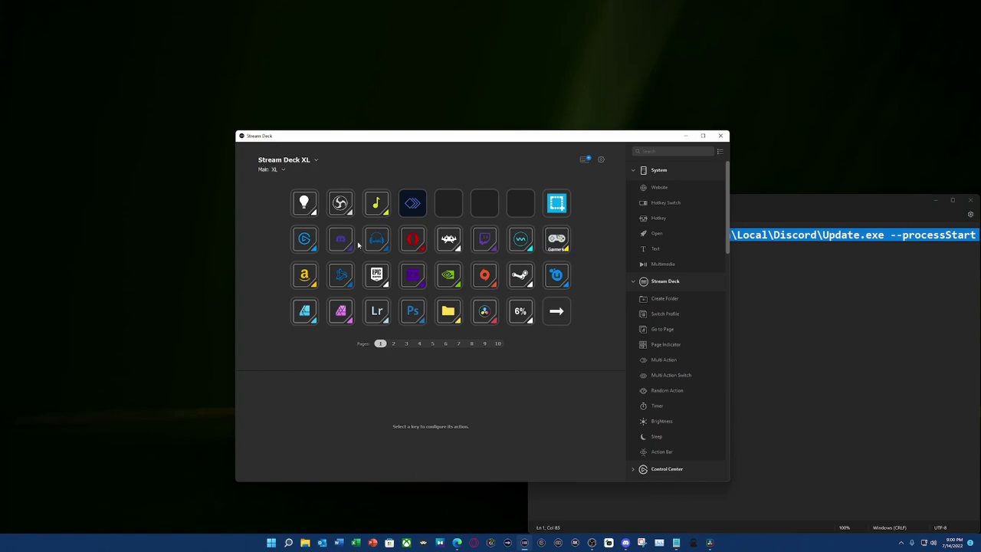
{"action": "left_click", "coordinate": [340, 239]}
{"action": "key", "text": "ctrl+v"}
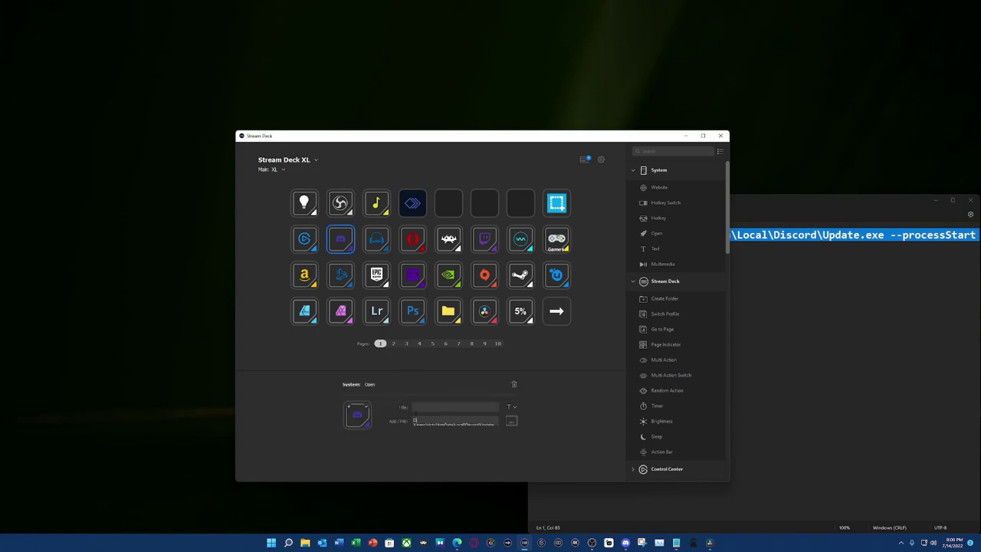
{"action": "key", "text": "ctrl+a"}
{"action": "left_click", "coordinate": [412, 206]}
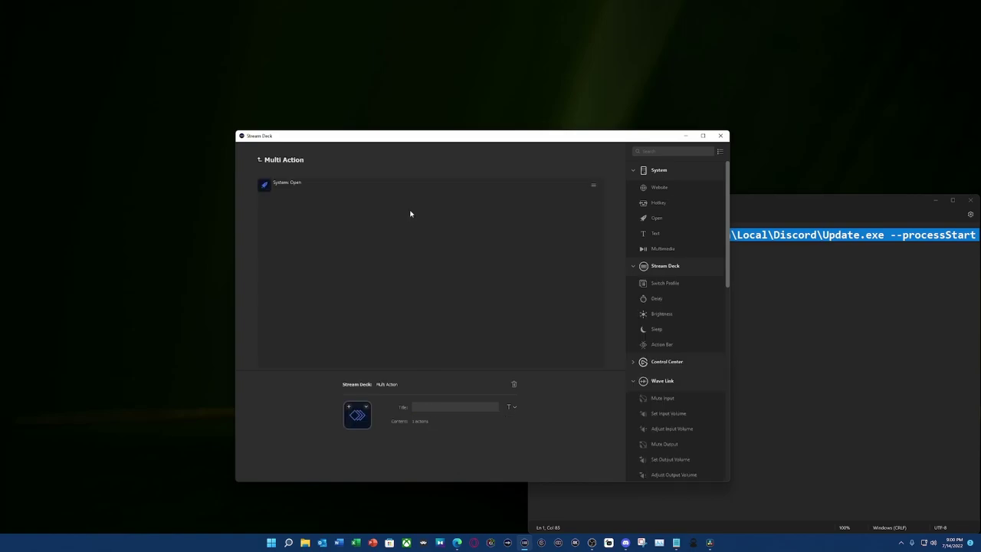
{"action": "left_click", "coordinate": [305, 190]}
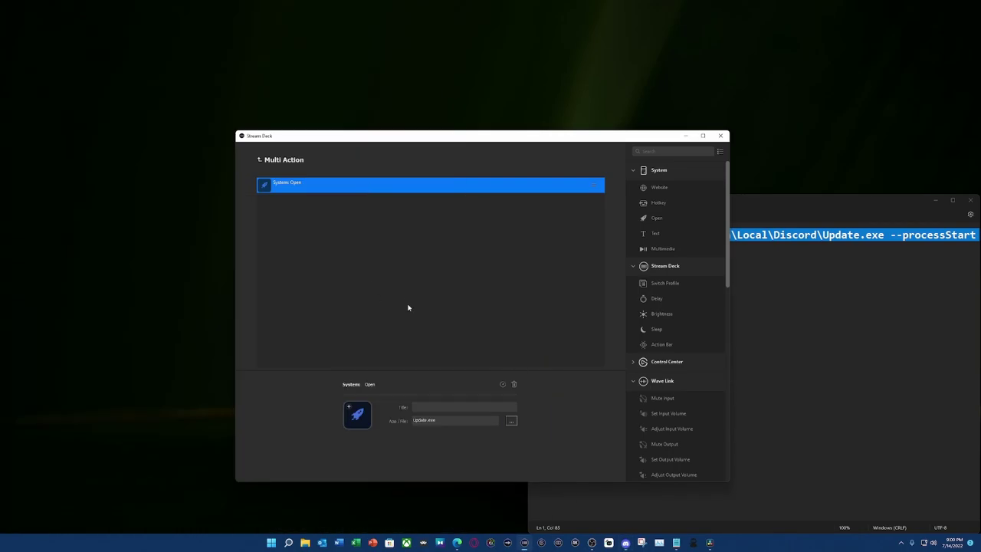
{"action": "left_click", "coordinate": [393, 272]}
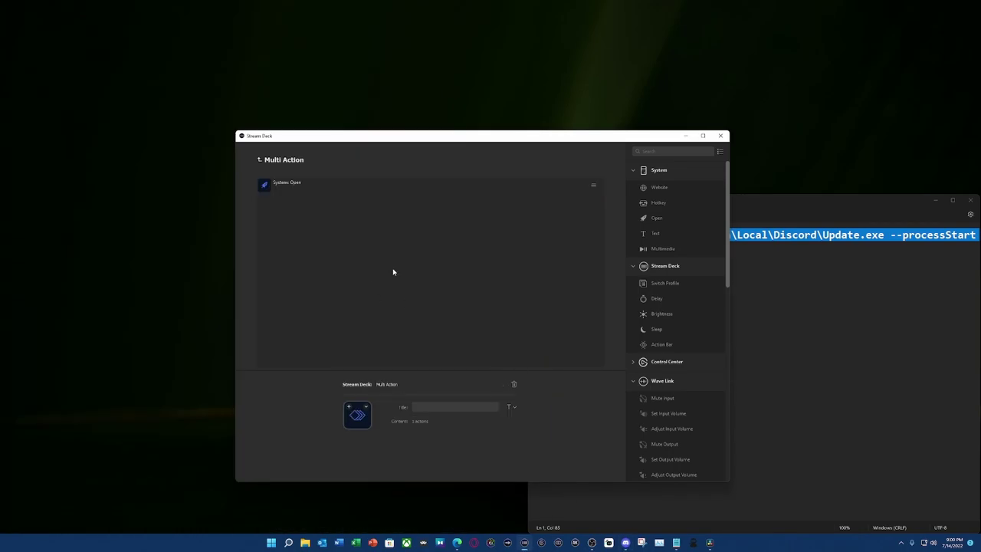
Switch to Notepad to examine the Discord Update.exe launch command, reposition its window, and return to Stream Deck
{"action": "left_click", "coordinate": [776, 321]}
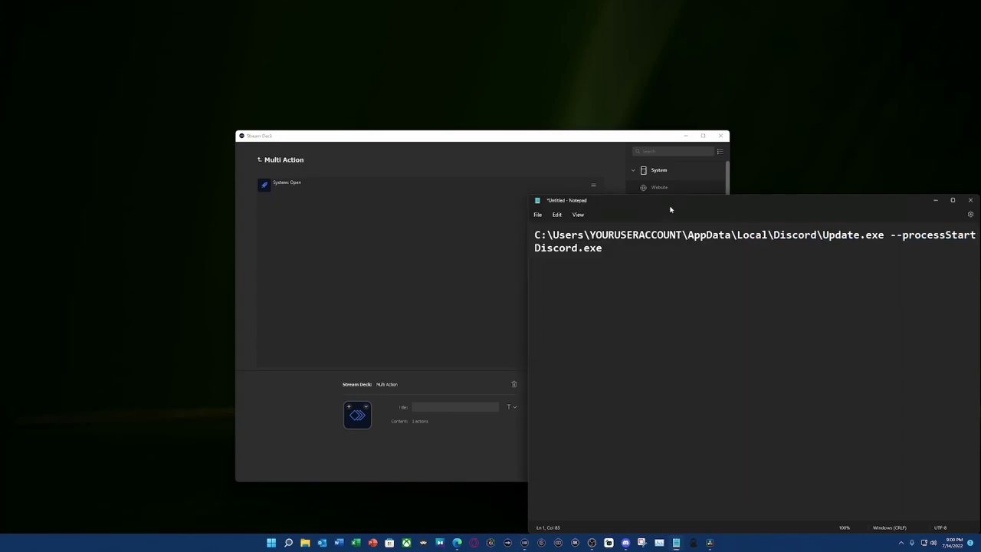
{"action": "left_click_drag", "start_coordinate": [669, 209], "coordinate": [575, 198]}
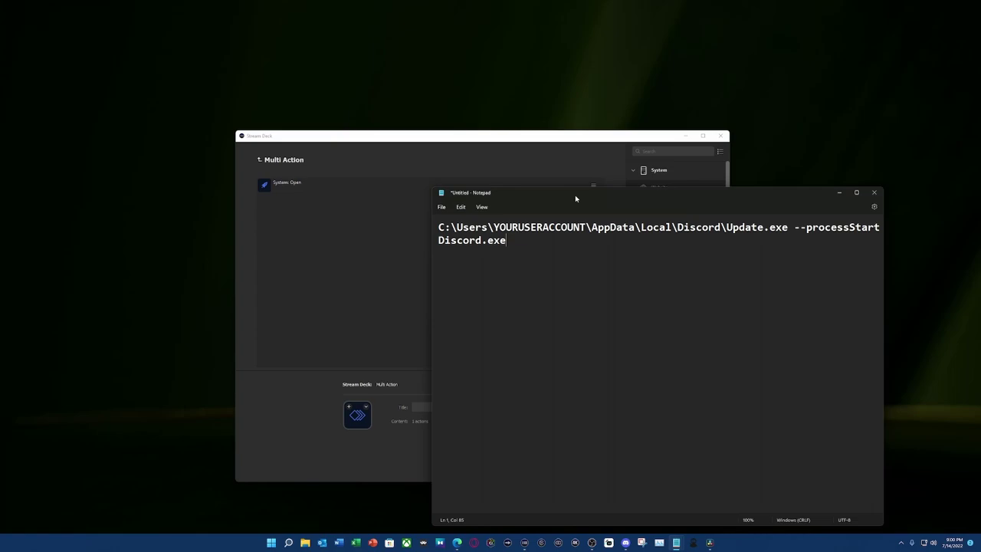
{"action": "left_click_drag", "start_coordinate": [575, 199], "coordinate": [631, 198]}
{"action": "left_click", "coordinate": [397, 289]}
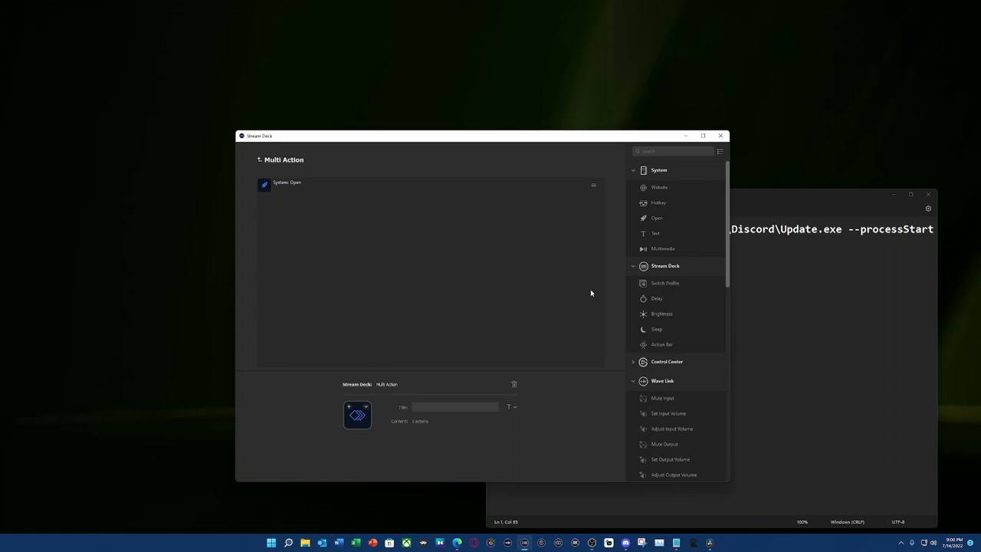
Add a Discord Text Channel action to the multi action, with server VicsGamingCorner and text channel general
{"action": "scroll", "coordinate": [649, 310], "scroll_direction": "down", "scroll_amount": 10}
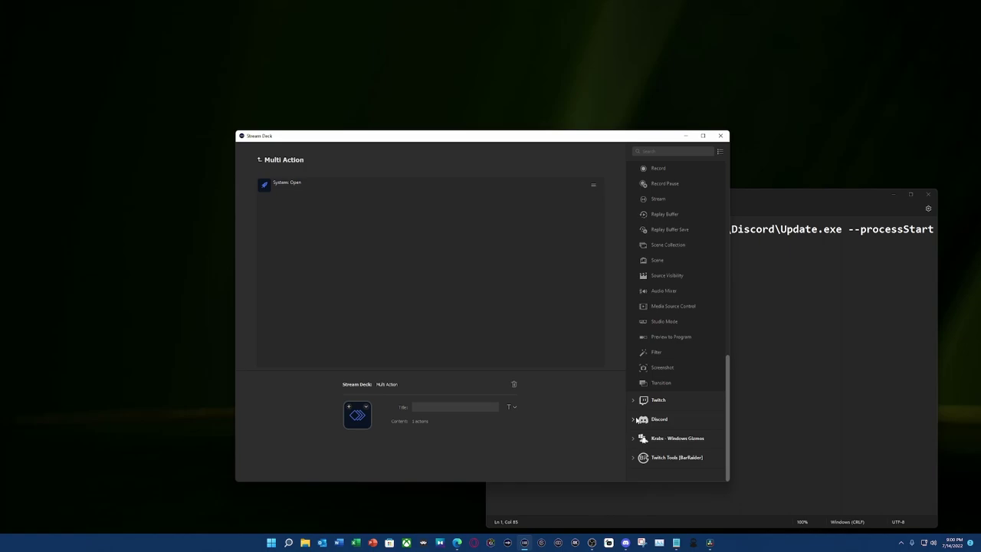
{"action": "left_click", "coordinate": [644, 419]}
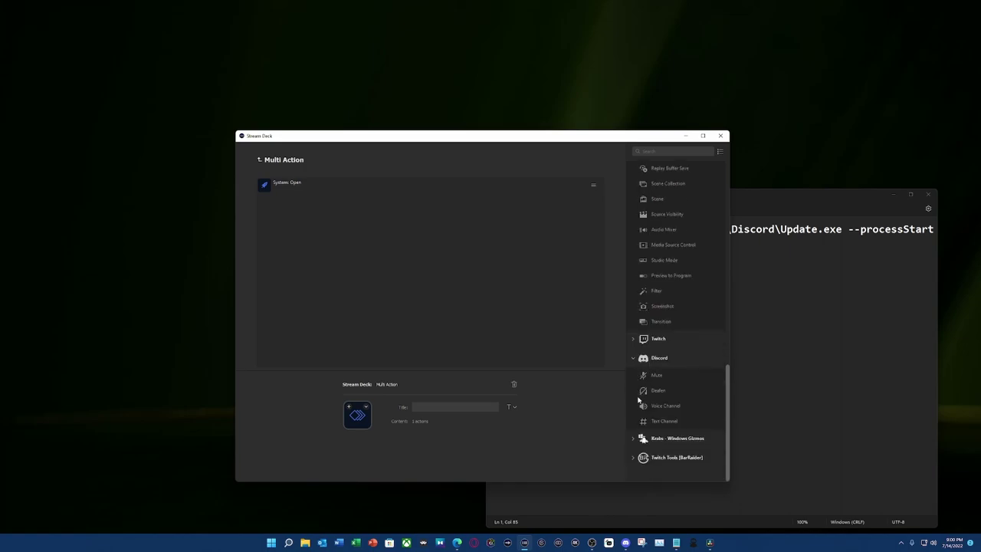
{"action": "left_click_drag", "start_coordinate": [648, 423], "coordinate": [344, 287]}
{"action": "left_click", "coordinate": [441, 420]}
{"action": "scroll", "coordinate": [444, 398], "scroll_direction": "down", "scroll_amount": 5}
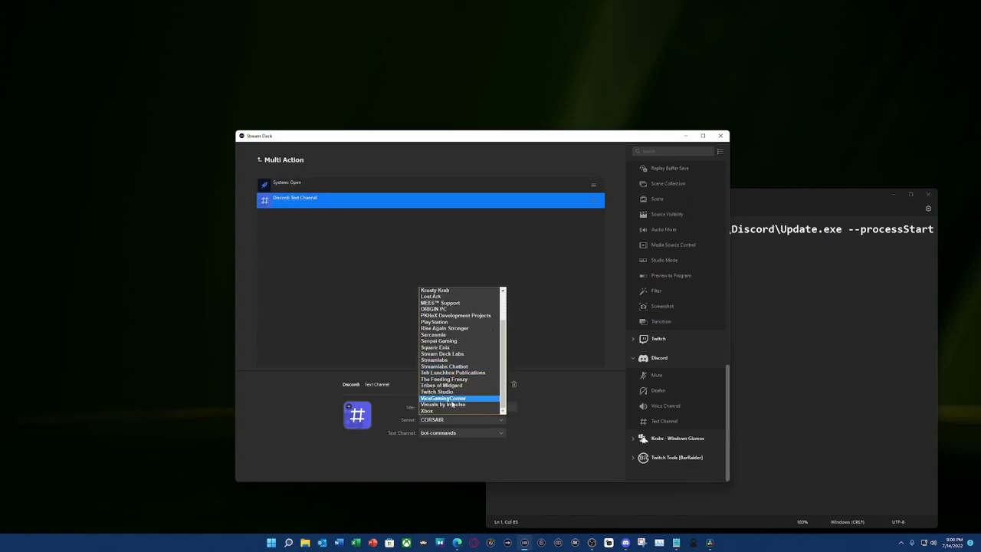
{"action": "left_click", "coordinate": [446, 398]}
{"action": "left_click", "coordinate": [446, 432]}
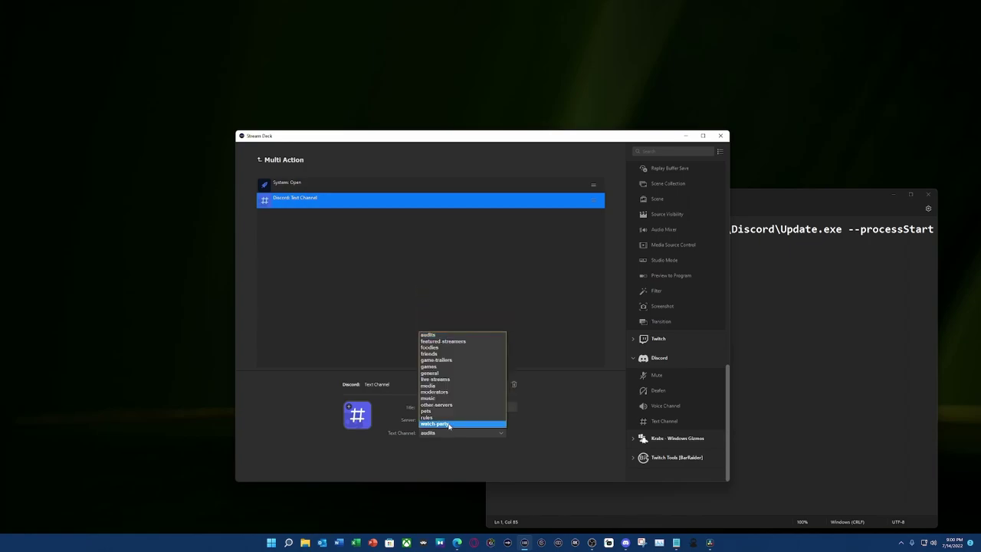
{"action": "left_click", "coordinate": [445, 375]}
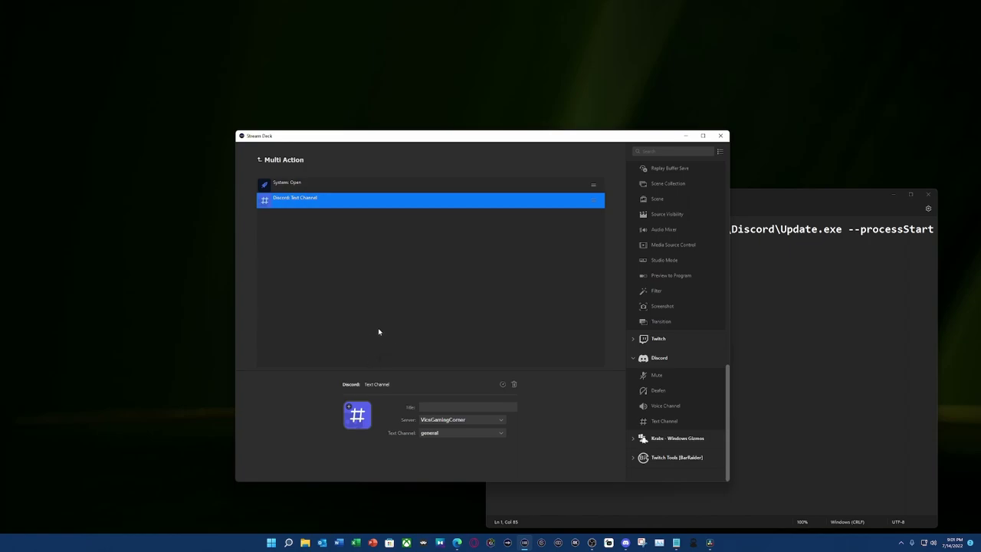
Insert a Delay action of 2 secs between the Open action and the Discord Text Channel action
{"action": "scroll", "coordinate": [676, 327], "scroll_direction": "up", "scroll_amount": 3}
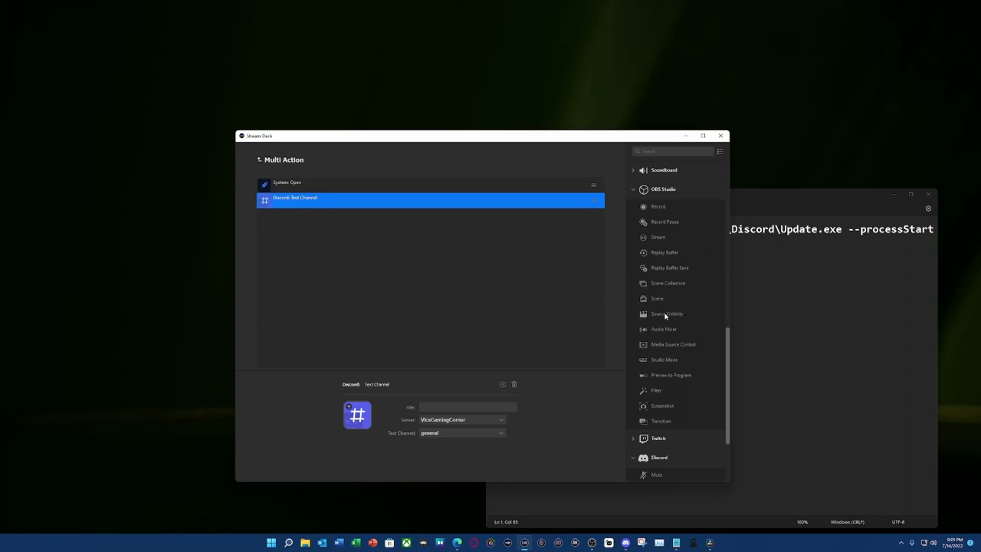
{"action": "scroll", "coordinate": [659, 292], "scroll_direction": "up", "scroll_amount": 5}
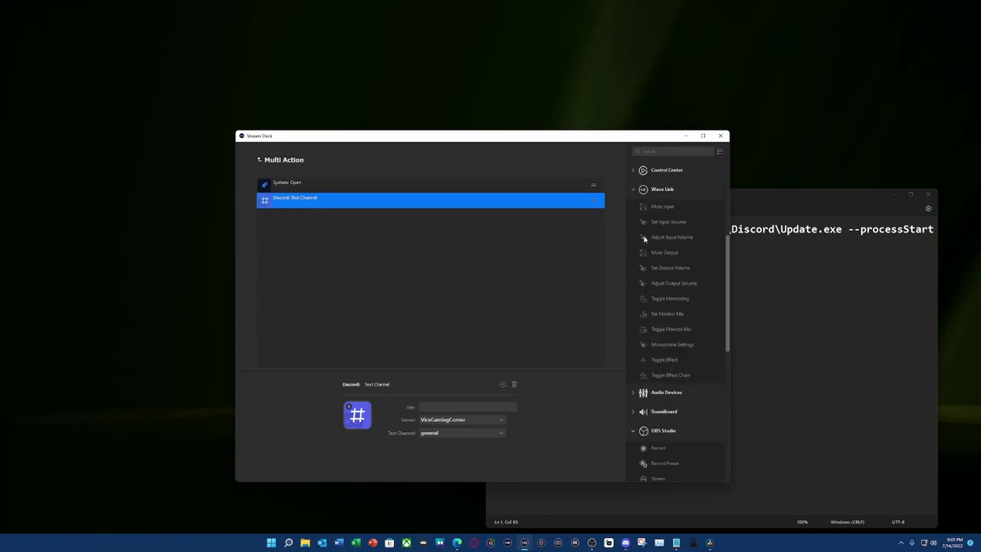
{"action": "scroll", "coordinate": [647, 261], "scroll_direction": "up", "scroll_amount": 2}
{"action": "left_click_drag", "start_coordinate": [647, 298], "coordinate": [357, 227]}
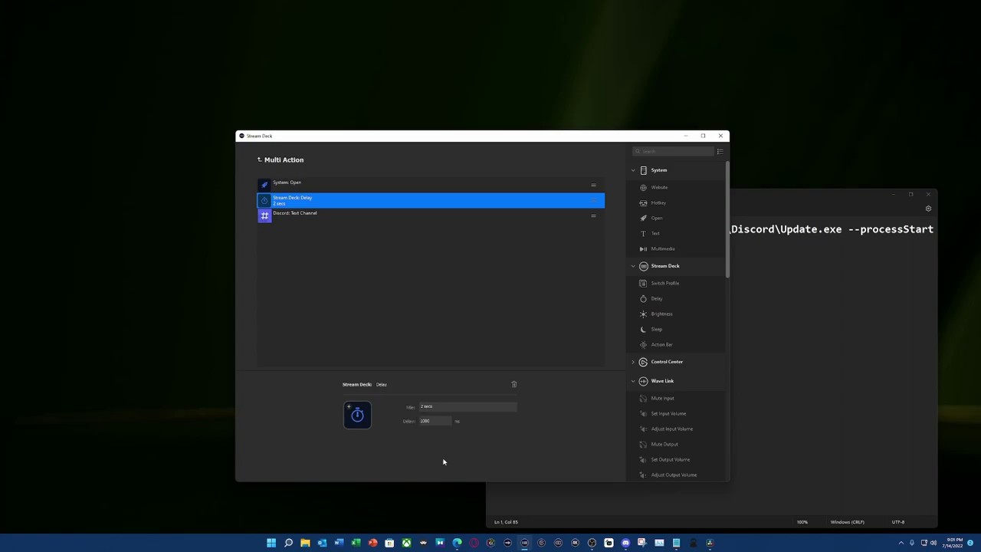
{"action": "left_click", "coordinate": [313, 218]}
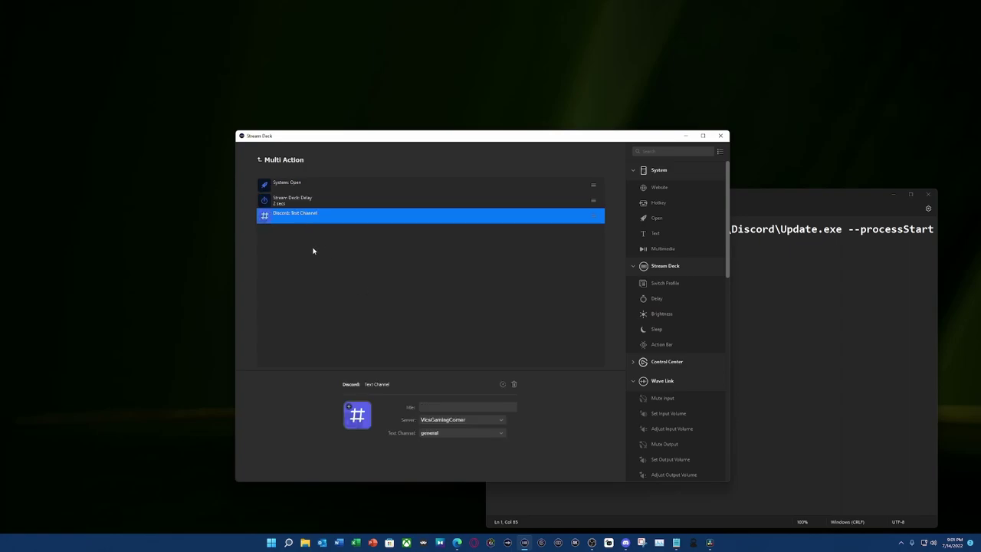
{"action": "left_click", "coordinate": [335, 232]}
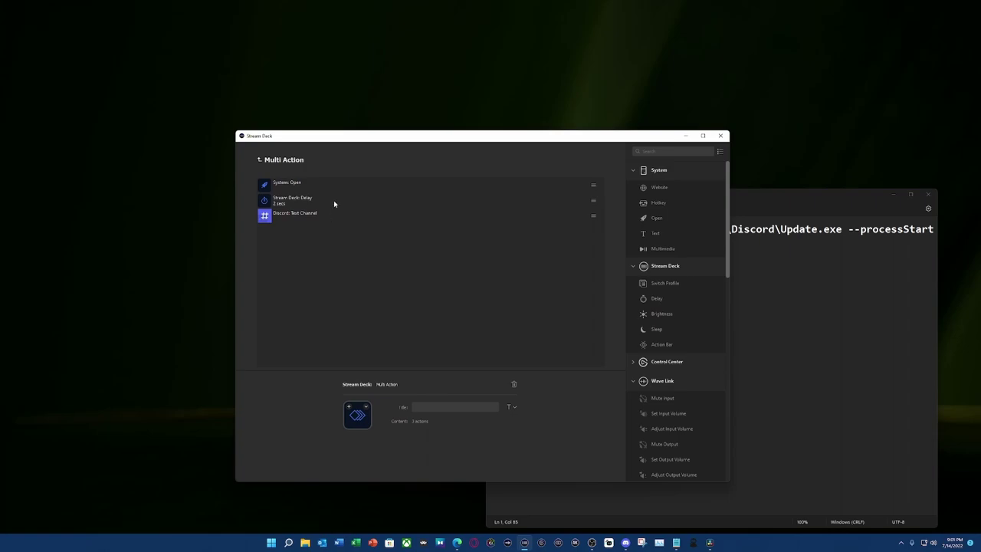
Duplicate the 2 secs Delay action to the end of the sequence, below the Discord Text Channel action
{"action": "right_click", "coordinate": [334, 201]}
{"action": "left_click", "coordinate": [341, 206]}
{"action": "right_click", "coordinate": [286, 236]}
{"action": "left_click", "coordinate": [301, 245]}
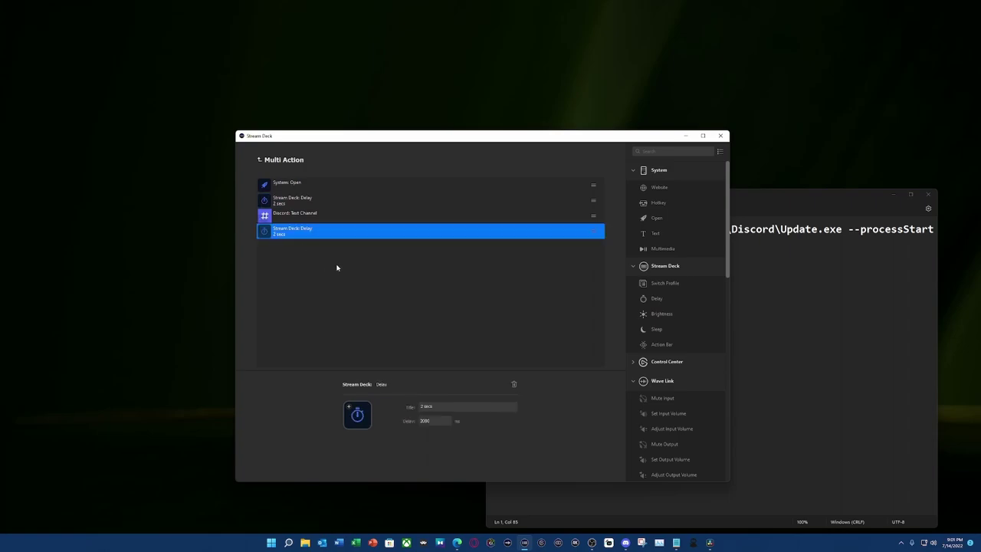
{"action": "left_click", "coordinate": [336, 267]}
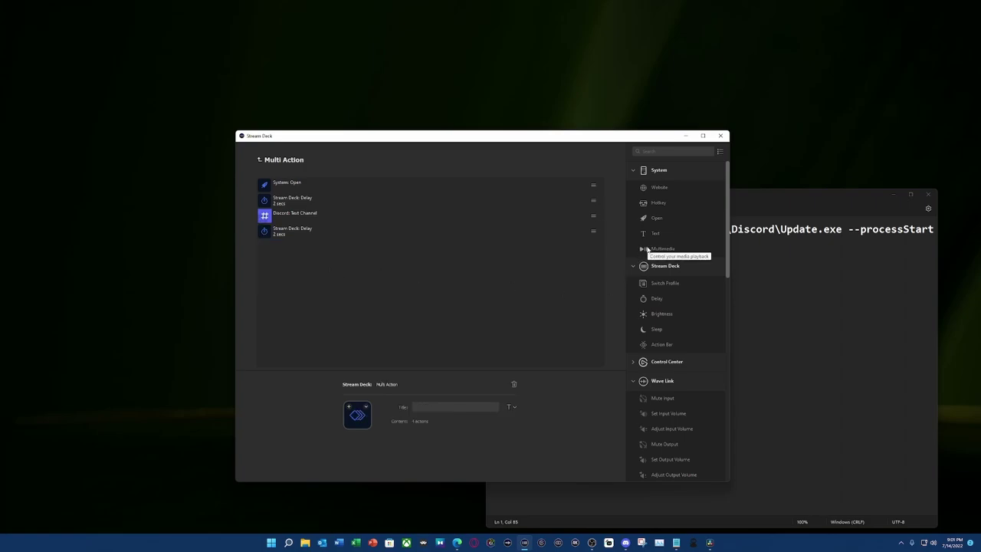
Add a System Hotkey action set to Tab after the second delay, and close the Discord window
{"action": "left_click_drag", "start_coordinate": [655, 205], "coordinate": [373, 294]}
{"action": "left_click", "coordinate": [431, 424]}
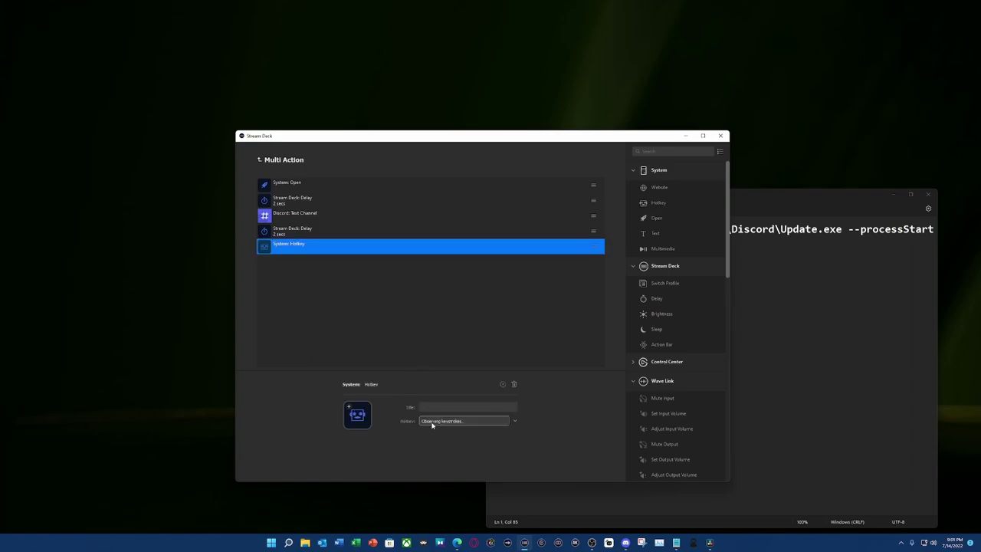
{"action": "key", "text": "Tab"}
{"action": "left_click", "coordinate": [377, 325]}
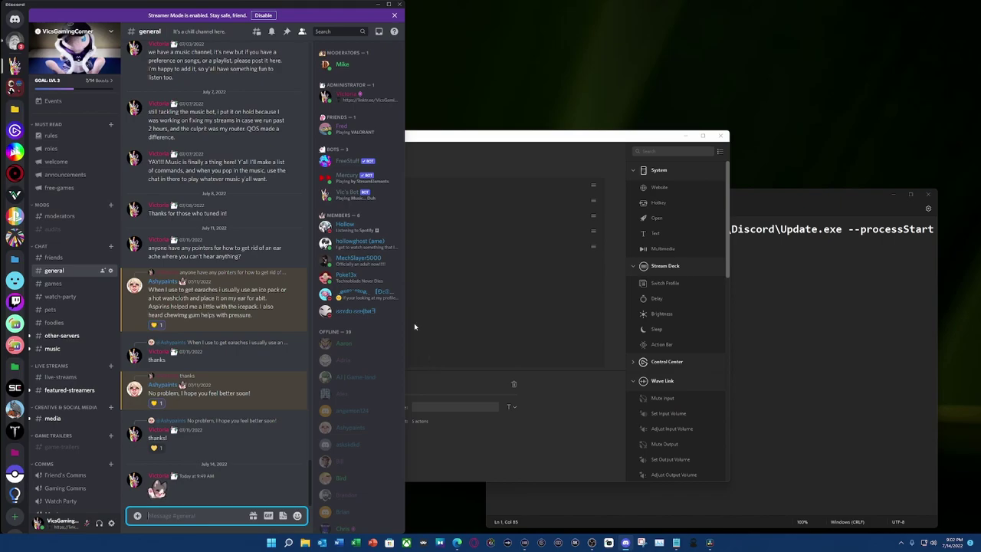
{"action": "key", "text": "alt+F4"}
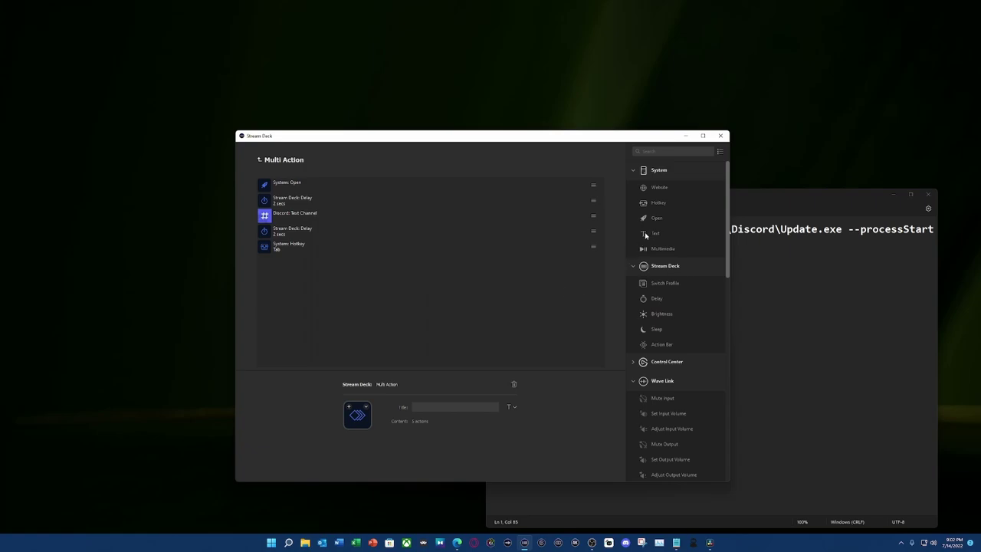
Add a System Text action with the pasted message about testing for an "Updated" YouTube video, and enable Press Enter after message
{"action": "left_click_drag", "start_coordinate": [645, 236], "coordinate": [339, 296]}
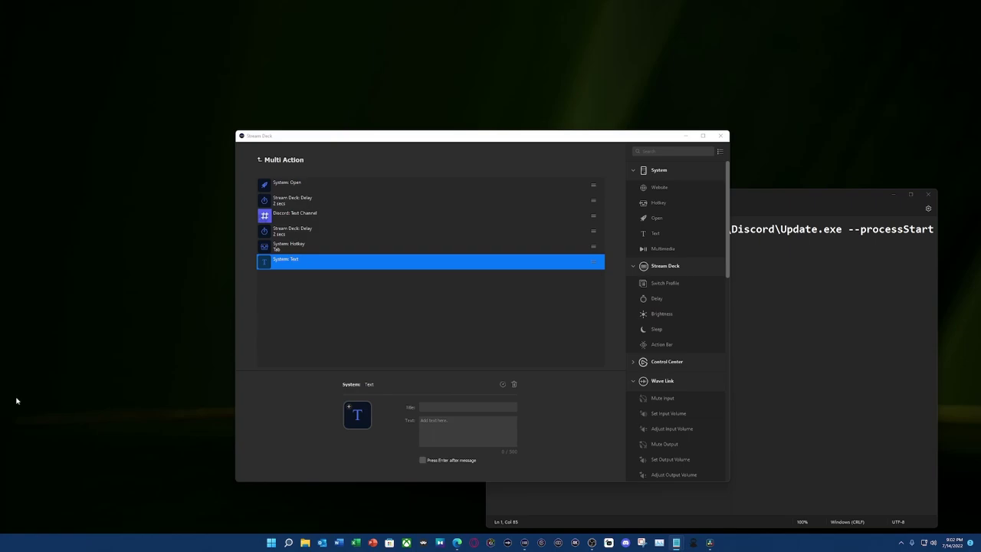
{"action": "left_click", "coordinate": [428, 434]}
{"action": "key", "text": "ctrl+v"}
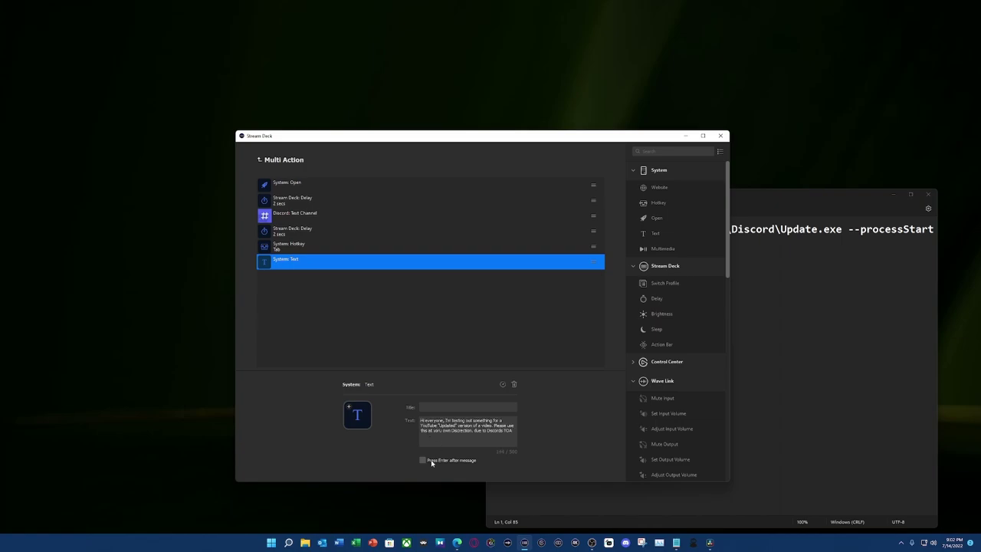
{"action": "left_click", "coordinate": [422, 461]}
Copy the 2 secs Delay action and paste it below the System Text action
{"action": "right_click", "coordinate": [327, 238]}
{"action": "left_click", "coordinate": [320, 236]}
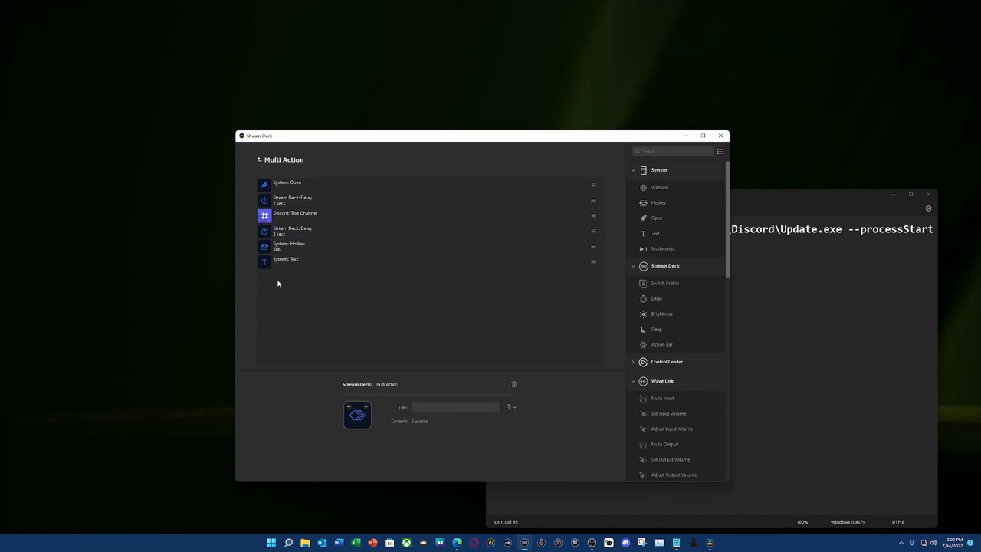
{"action": "right_click", "coordinate": [278, 281]}
{"action": "left_click", "coordinate": [286, 286]}
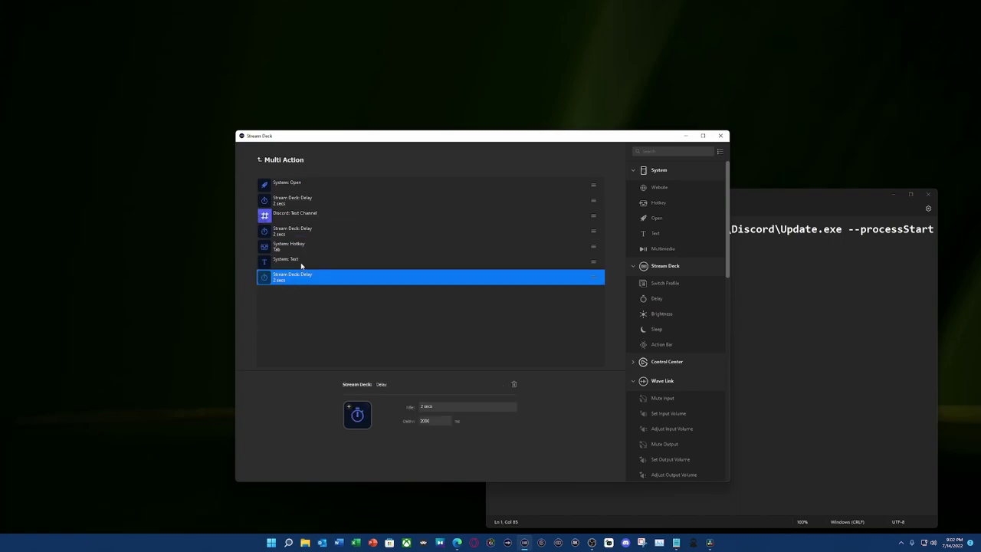
Duplicate the System Open action for Update.exe and the 2 secs Delay action to the end of the sequence
{"action": "left_click", "coordinate": [295, 188]}
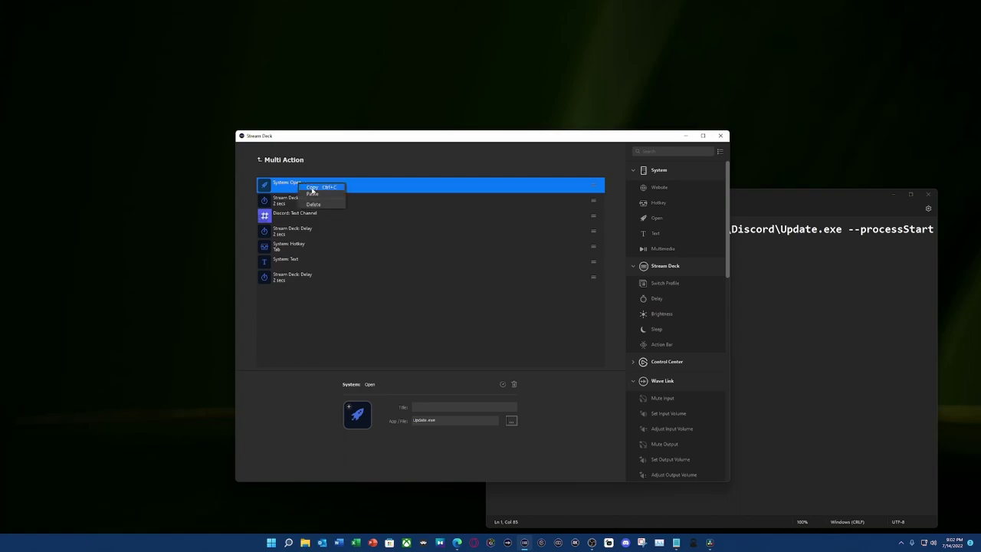
{"action": "right_click", "coordinate": [268, 298]}
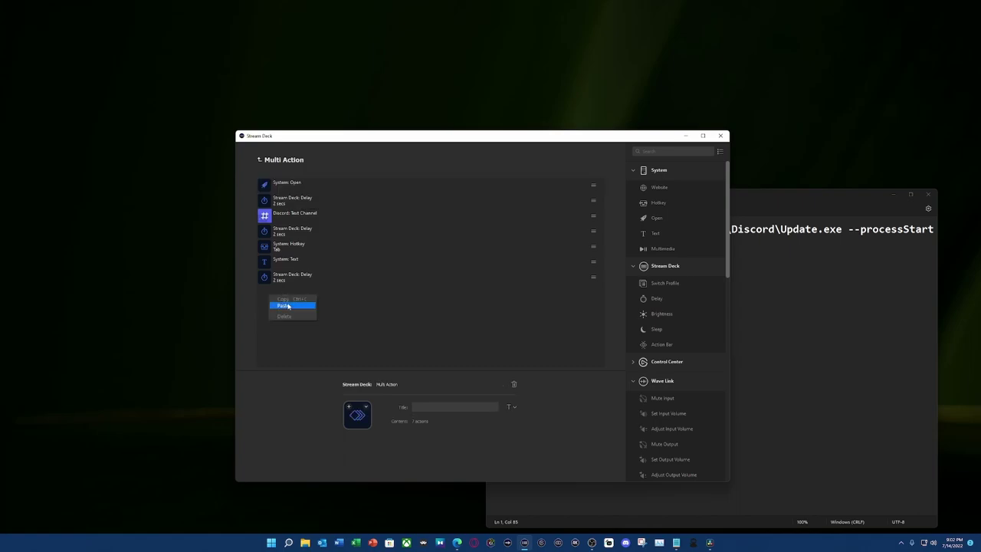
{"action": "left_click", "coordinate": [279, 305]}
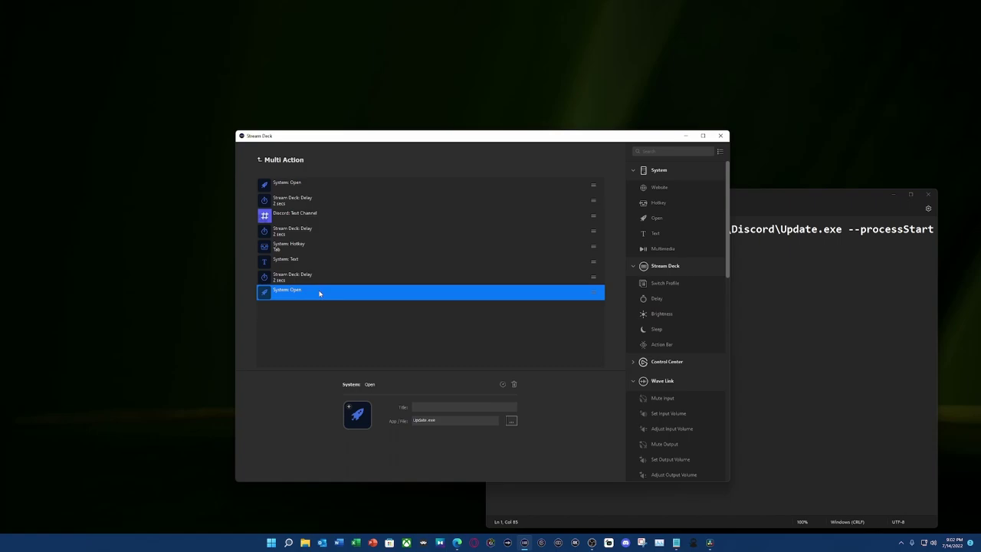
{"action": "left_click", "coordinate": [309, 203]}
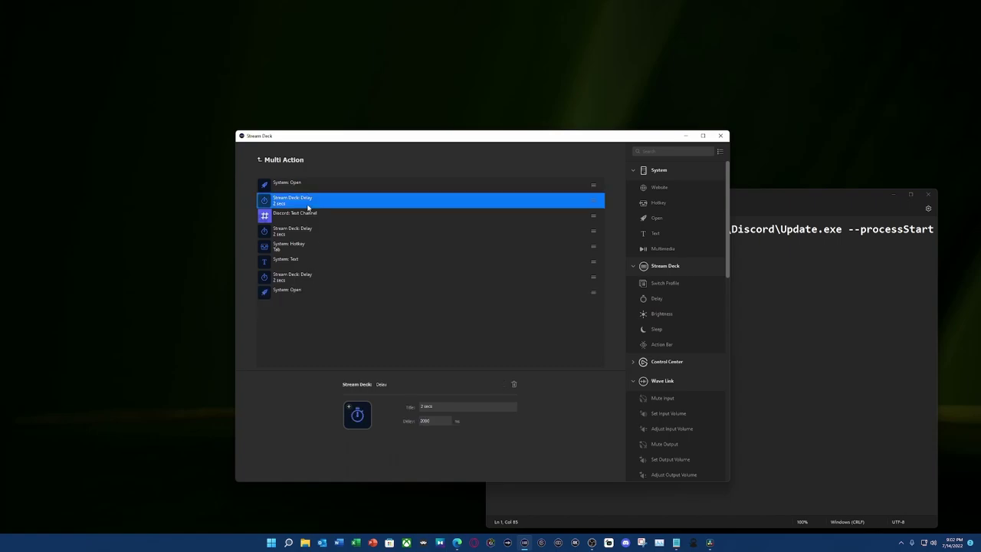
{"action": "left_click", "coordinate": [273, 307]}
{"action": "key", "text": "ctrl+v"}
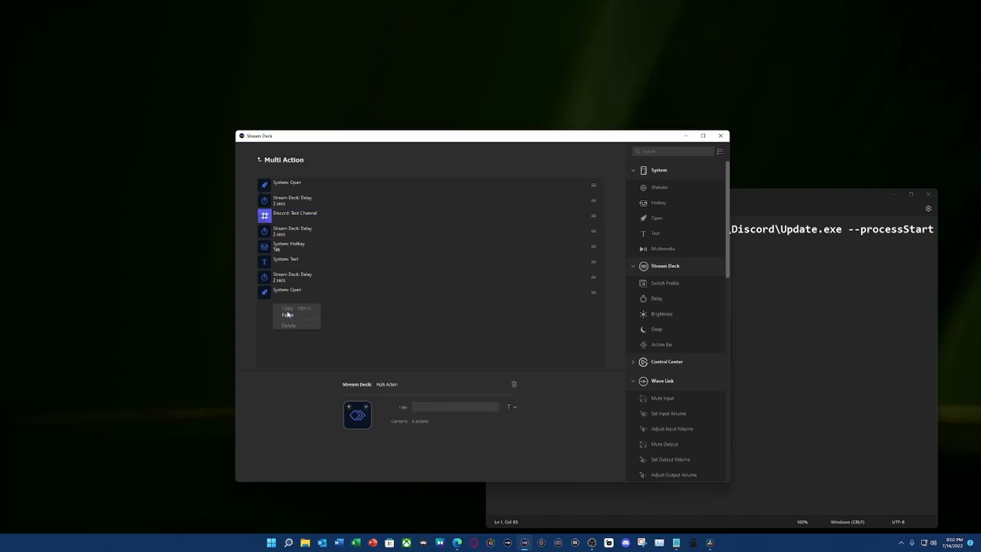
Duplicate the Discord Text Channel action below the last delay and set the copy's text channel to games
{"action": "left_click", "coordinate": [289, 221]}
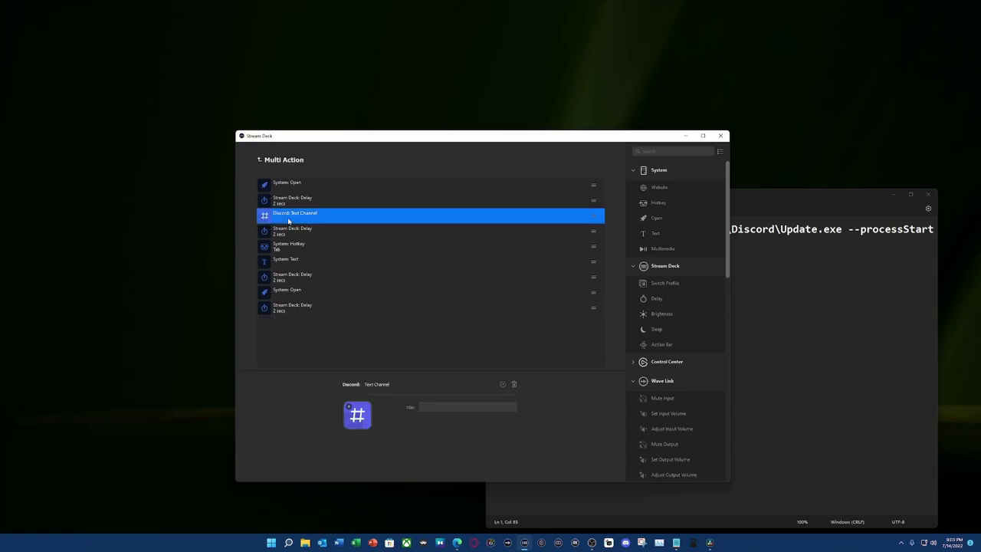
{"action": "left_click", "coordinate": [284, 310]}
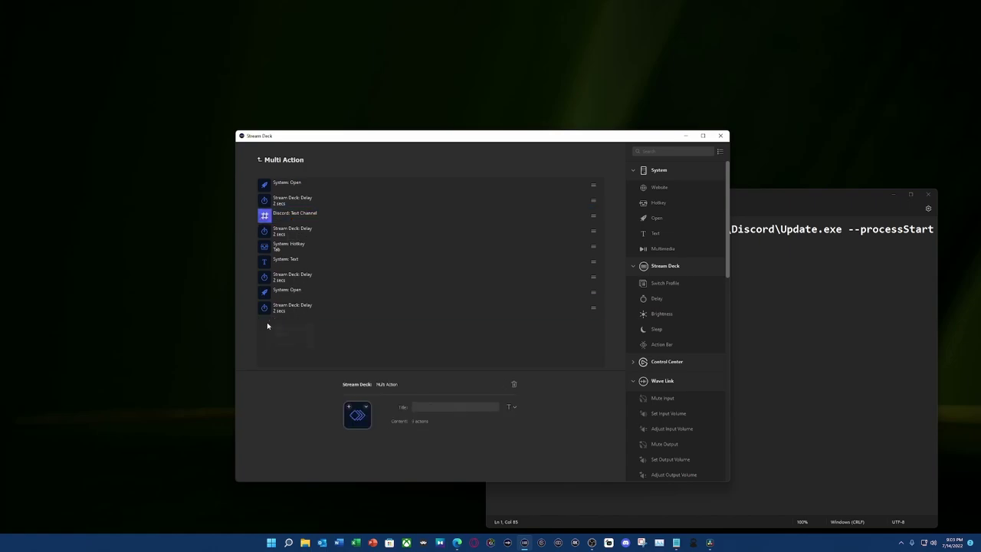
{"action": "left_click_drag", "start_coordinate": [266, 326], "coordinate": [315, 340]}
{"action": "left_click", "coordinate": [441, 432]}
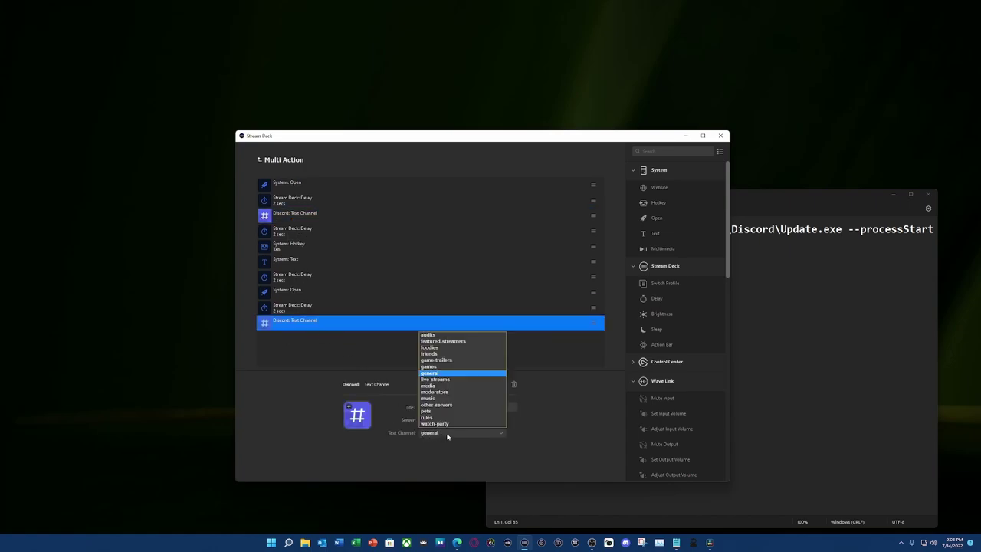
{"action": "left_click", "coordinate": [440, 372]}
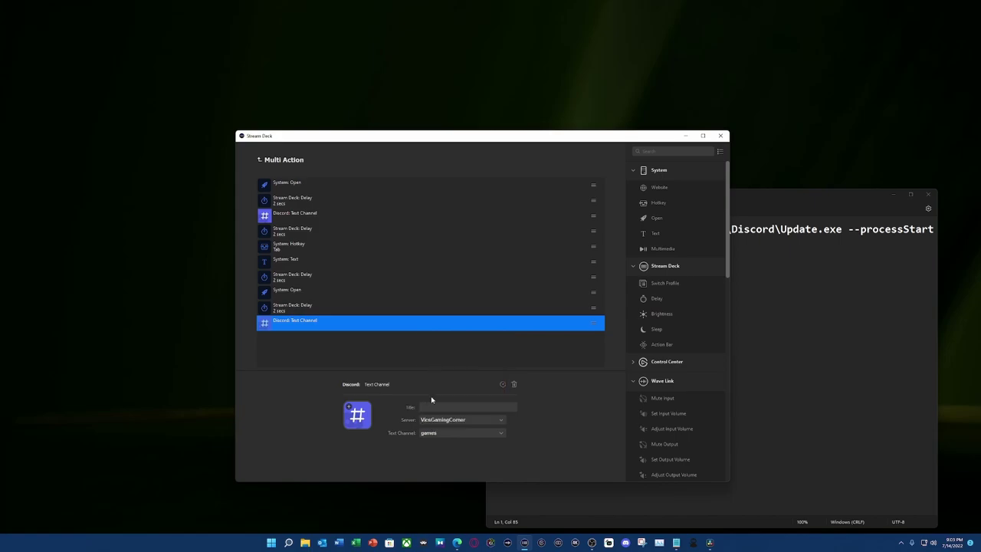
Duplicate the 2 secs Delay and the Tab Hotkey actions below the second Discord Text Channel action
{"action": "left_click", "coordinate": [321, 339]}
{"action": "right_click", "coordinate": [286, 235]}
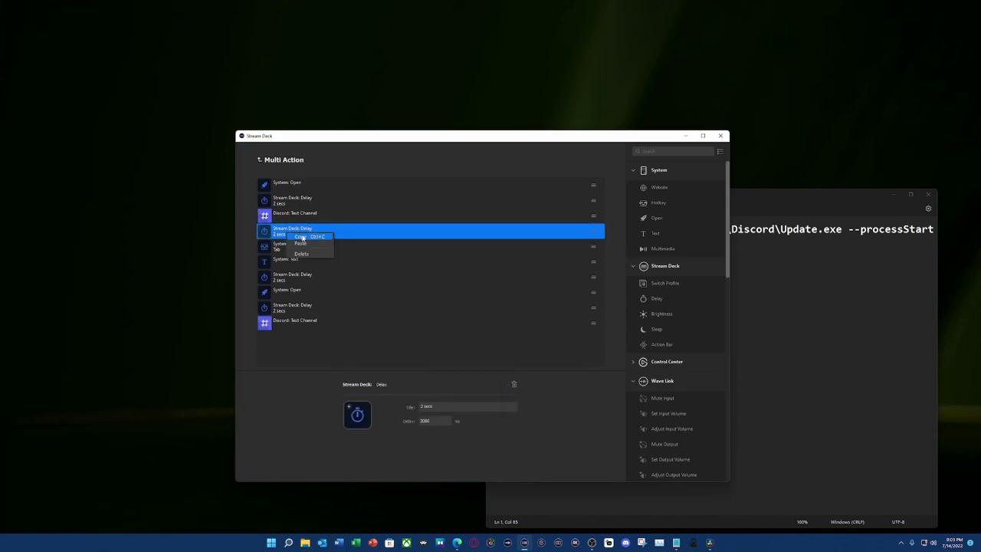
{"action": "right_click", "coordinate": [280, 334]}
{"action": "left_click", "coordinate": [283, 346]}
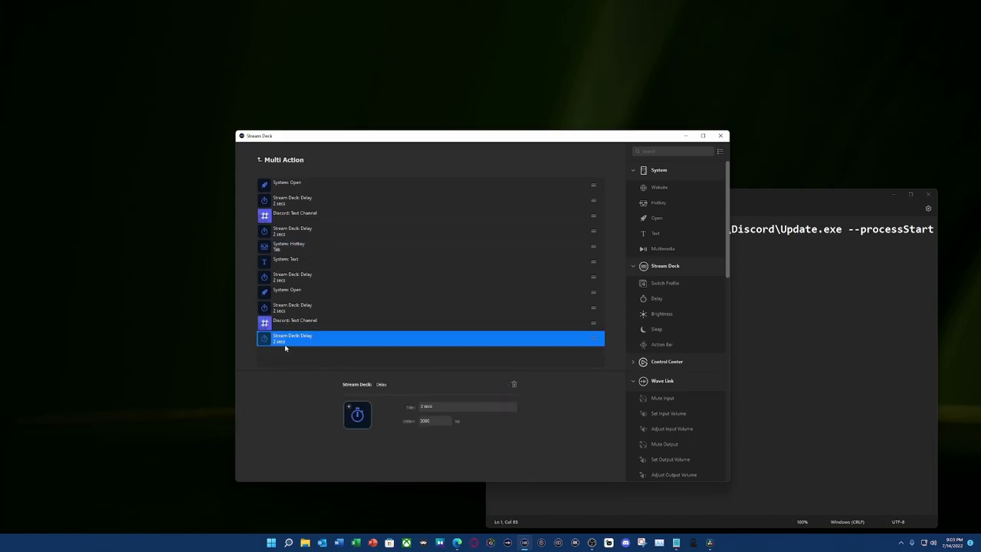
{"action": "left_click", "coordinate": [282, 246]}
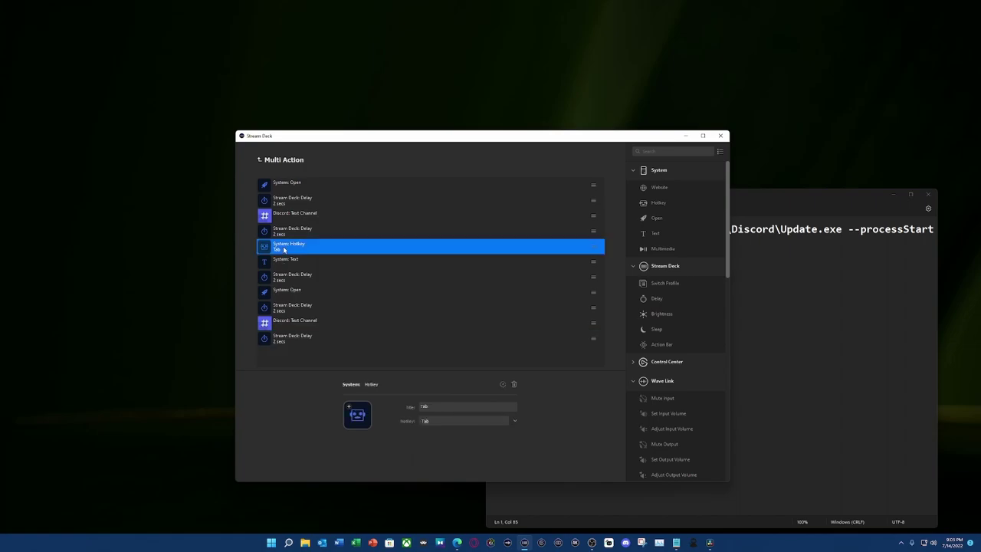
{"action": "right_click", "coordinate": [279, 360]}
{"action": "left_click", "coordinate": [285, 366]}
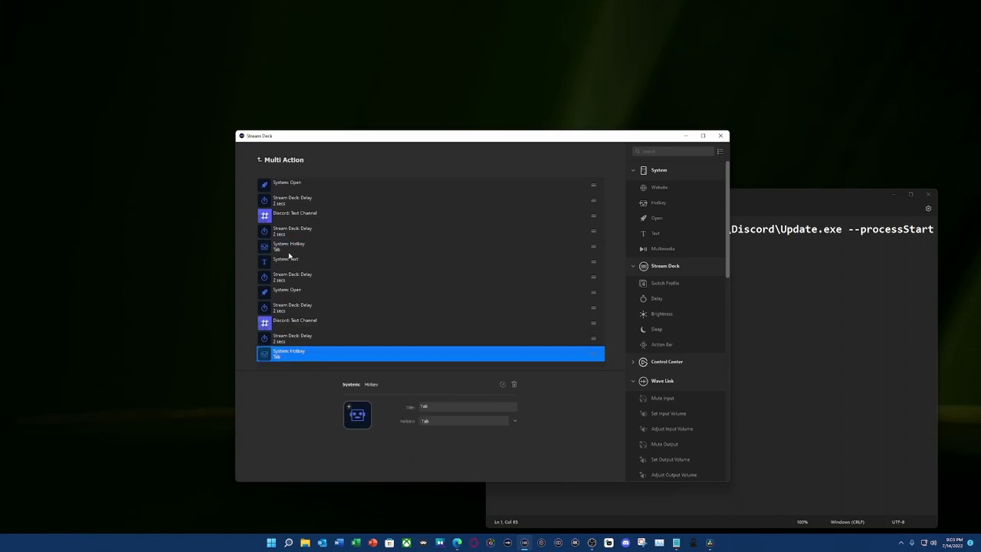
Duplicate the System Text action with its prepared message below the second Tab Hotkey action
{"action": "left_click", "coordinate": [289, 257]}
{"action": "left_click", "coordinate": [269, 368]}
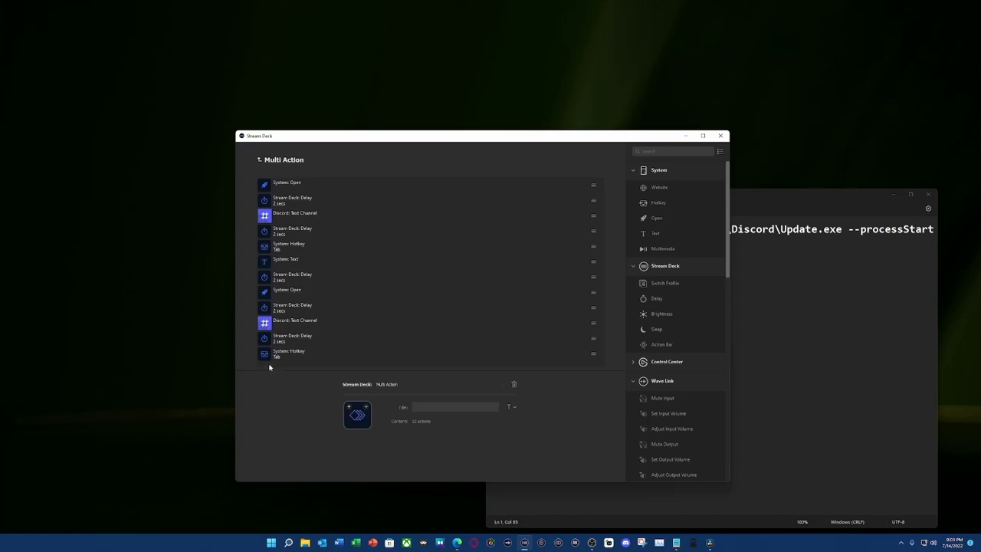
{"action": "right_click", "coordinate": [269, 367]}
{"action": "left_click", "coordinate": [287, 381]}
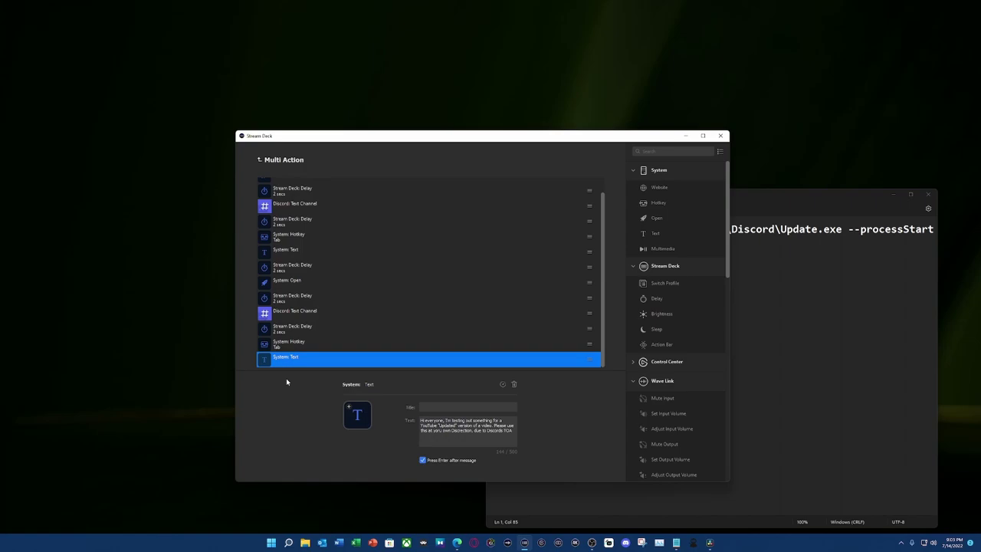
Return to the Stream Deck XL key layout, test the new multi action in Discord, and close the Discord window
{"action": "left_click", "coordinate": [260, 161]}
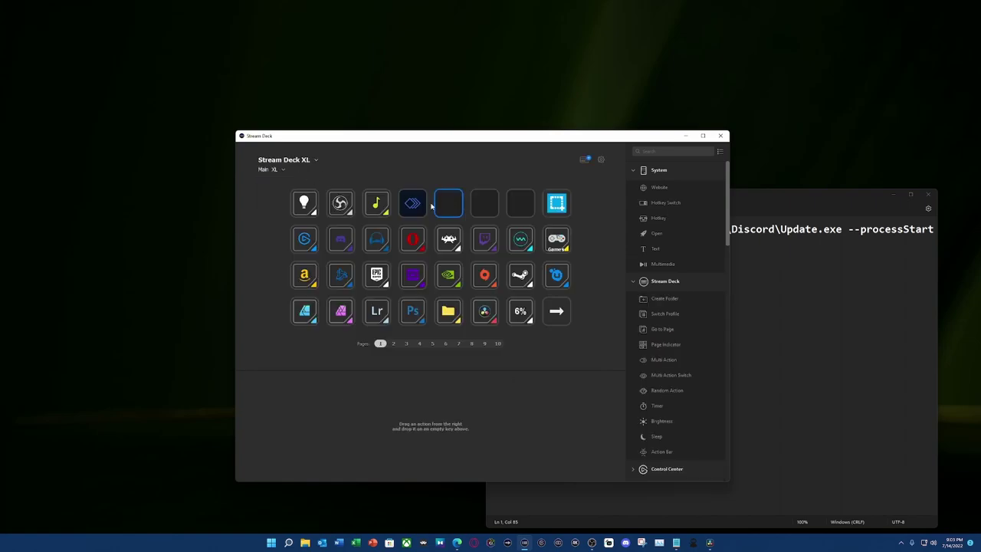
{"action": "left_click", "coordinate": [413, 203]}
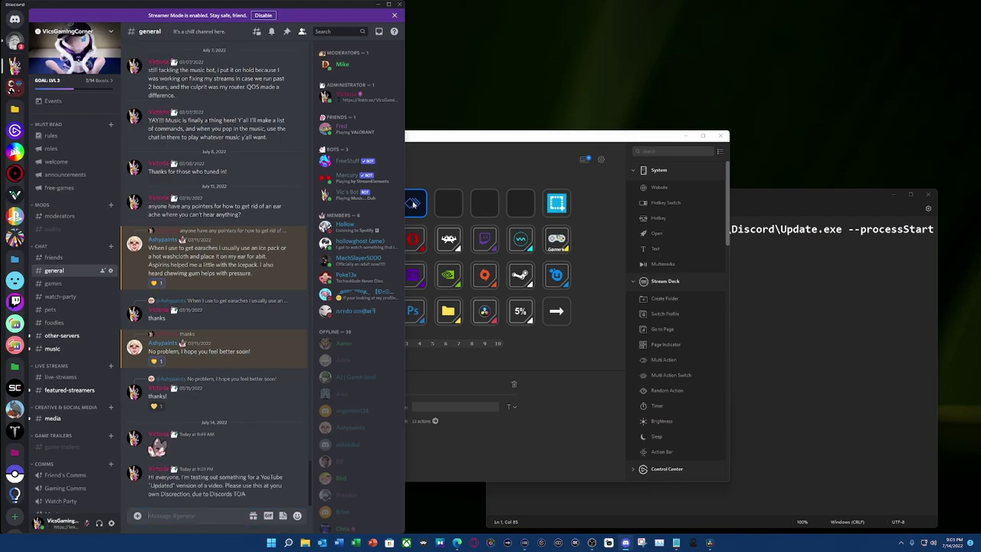
{"action": "key", "text": "alt+Down"}
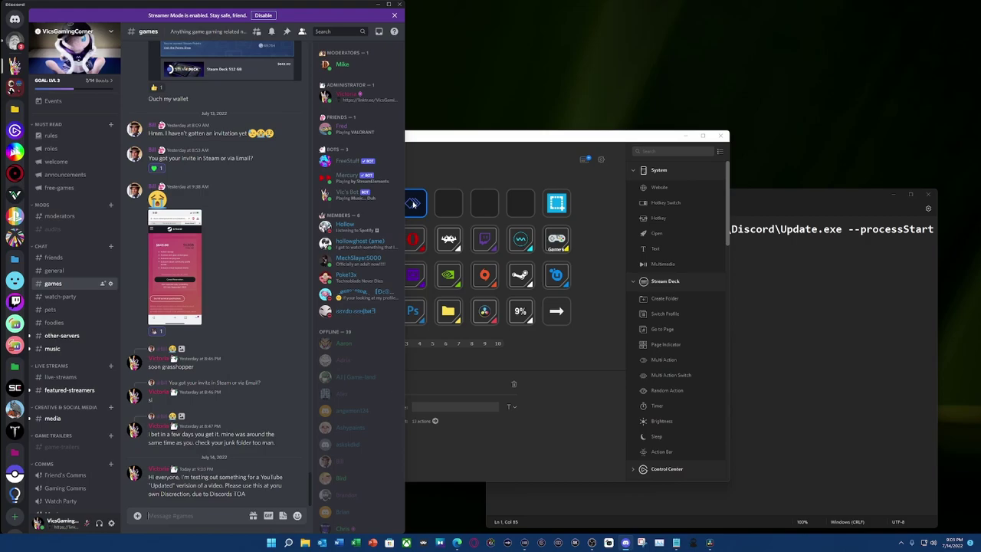
{"action": "left_click", "coordinate": [393, 4]}
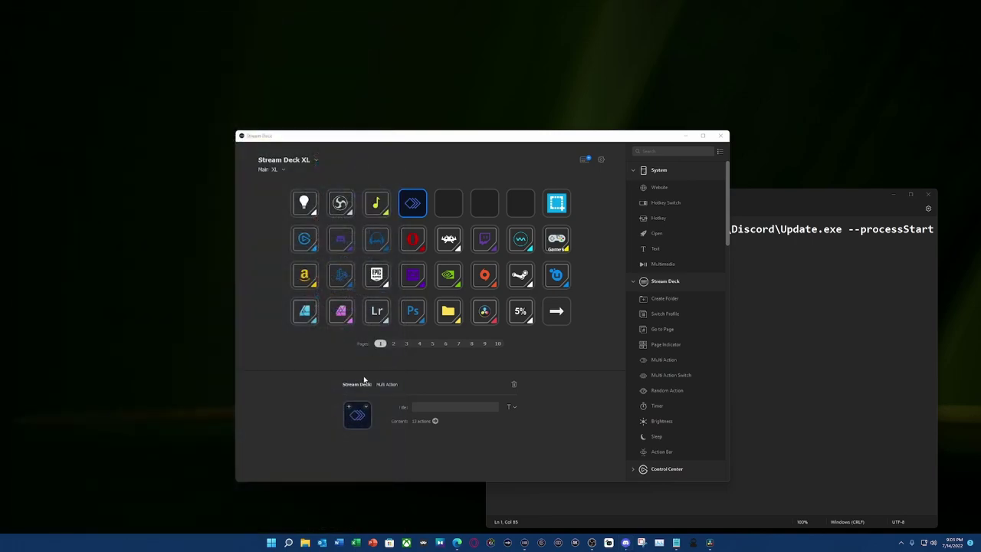